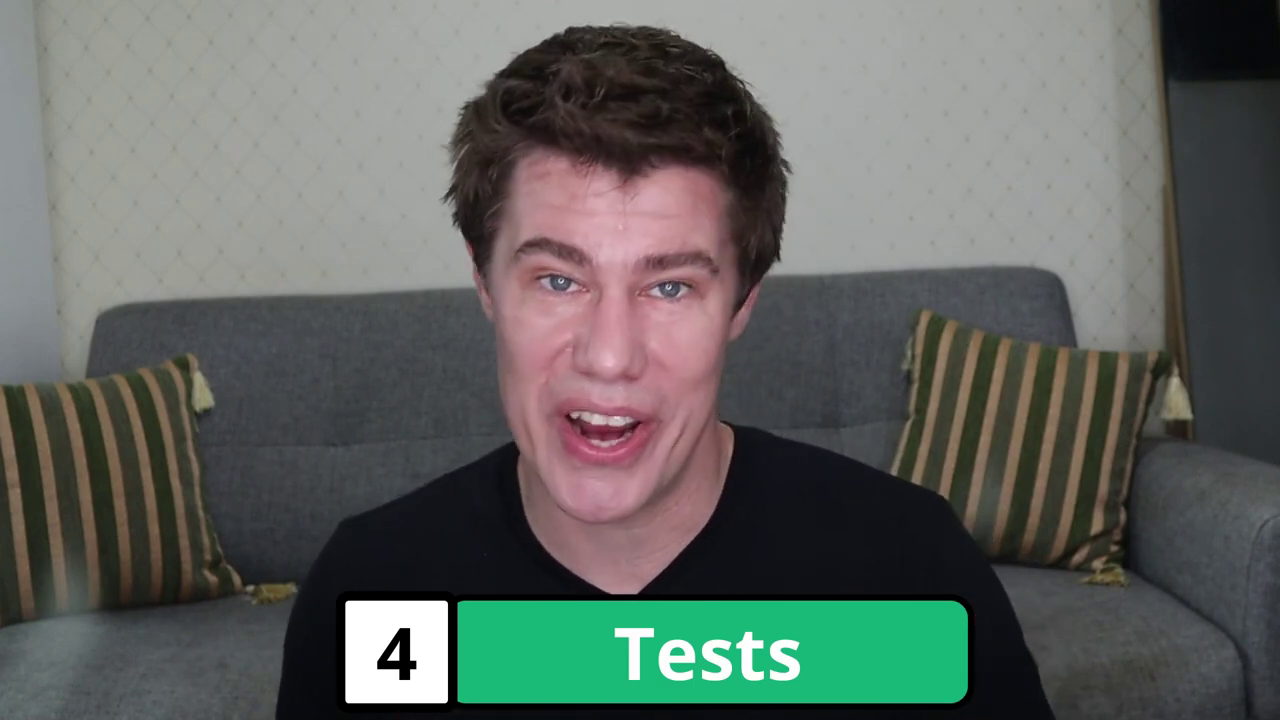
Ask ChatGPT for an 'English level test'.
type("I")
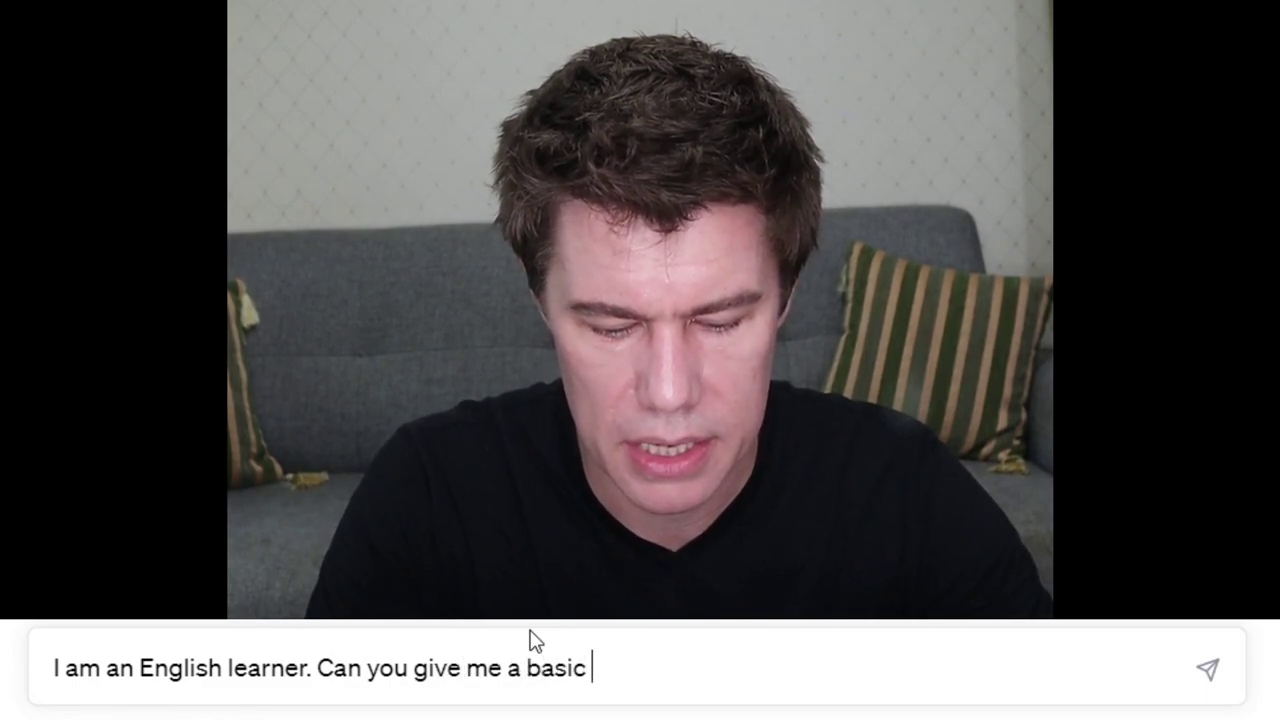
type("nglish level test")
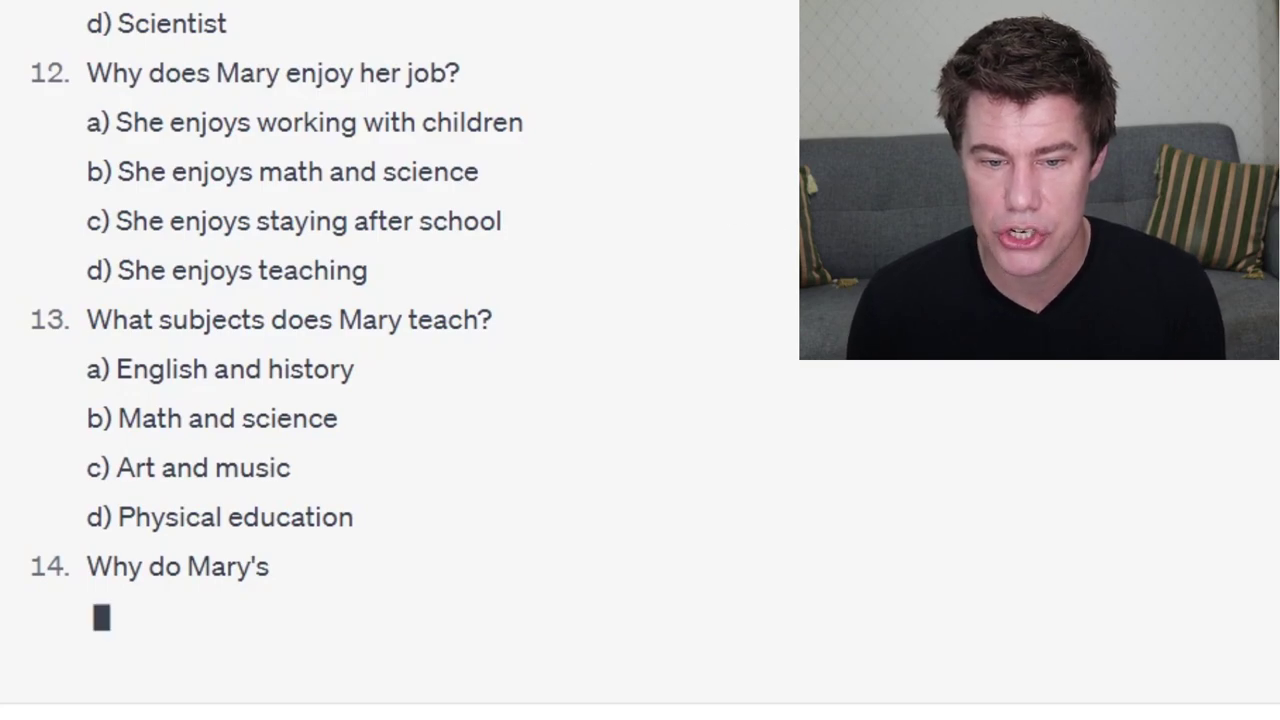
scroll(780, 245, "up", 8)
scroll(780, 245, "down", 3)
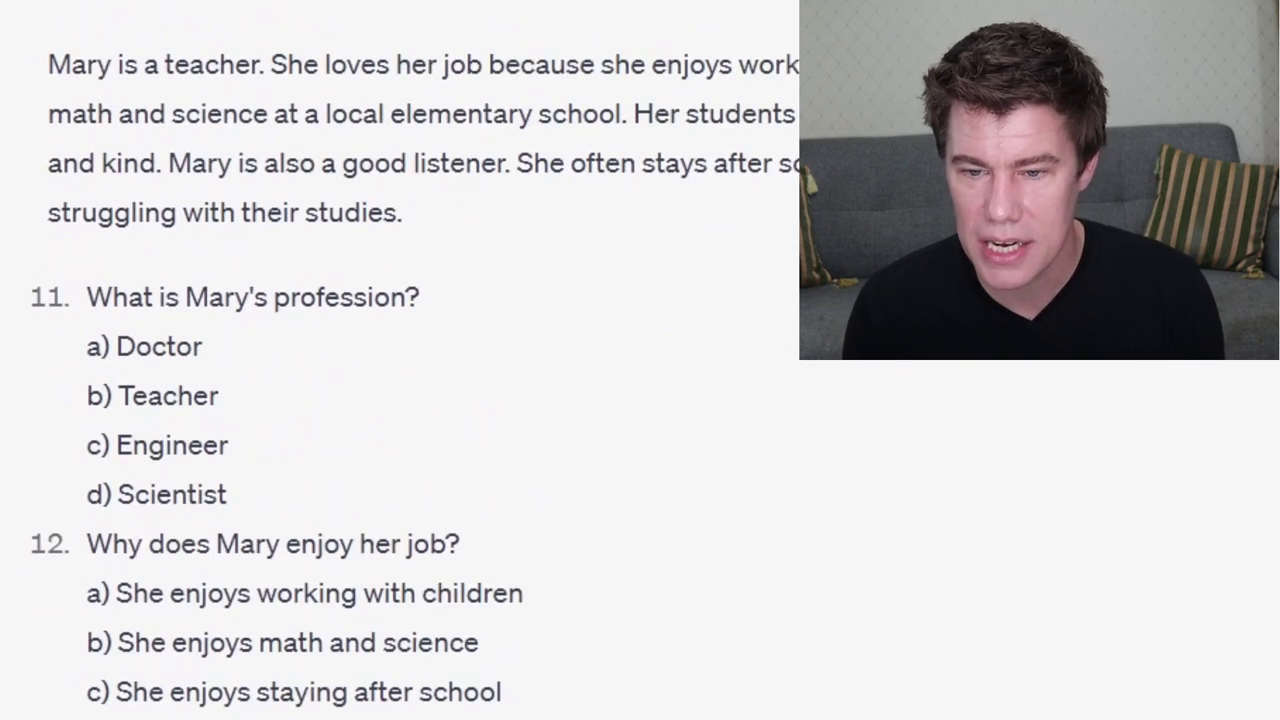
scroll(477, 200, "down", 5)
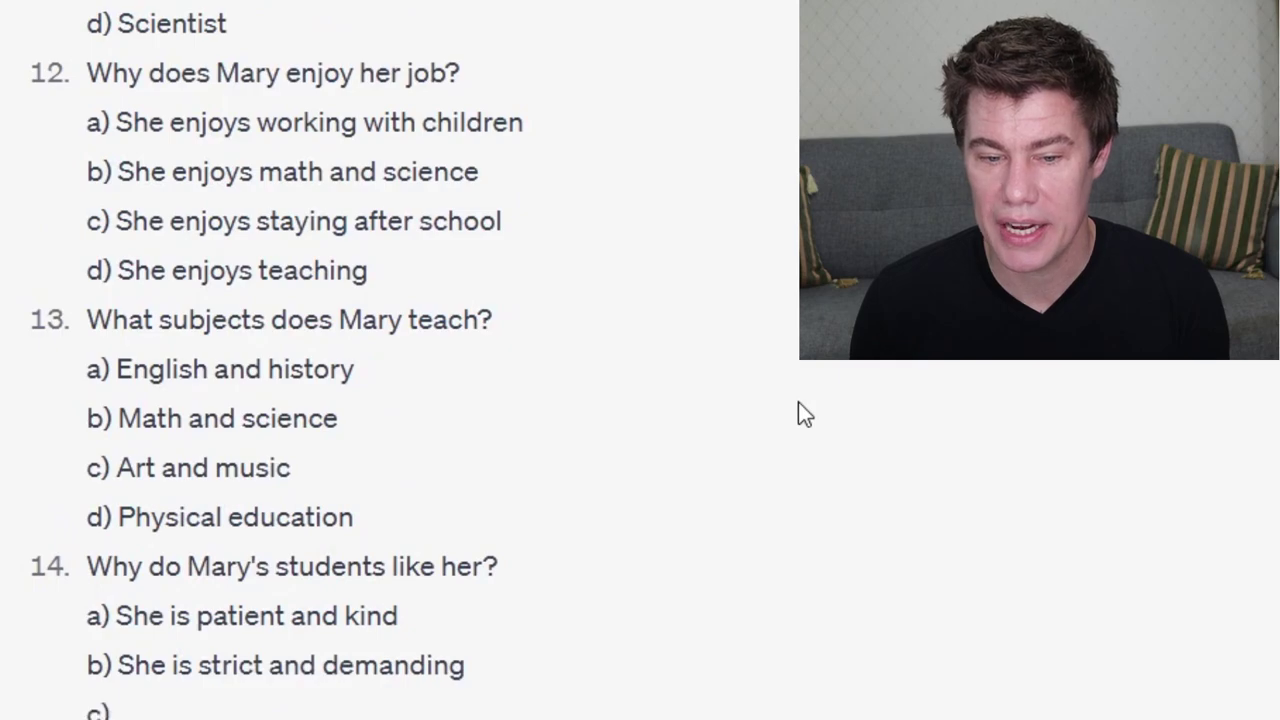
scroll(798, 402, "up", 5)
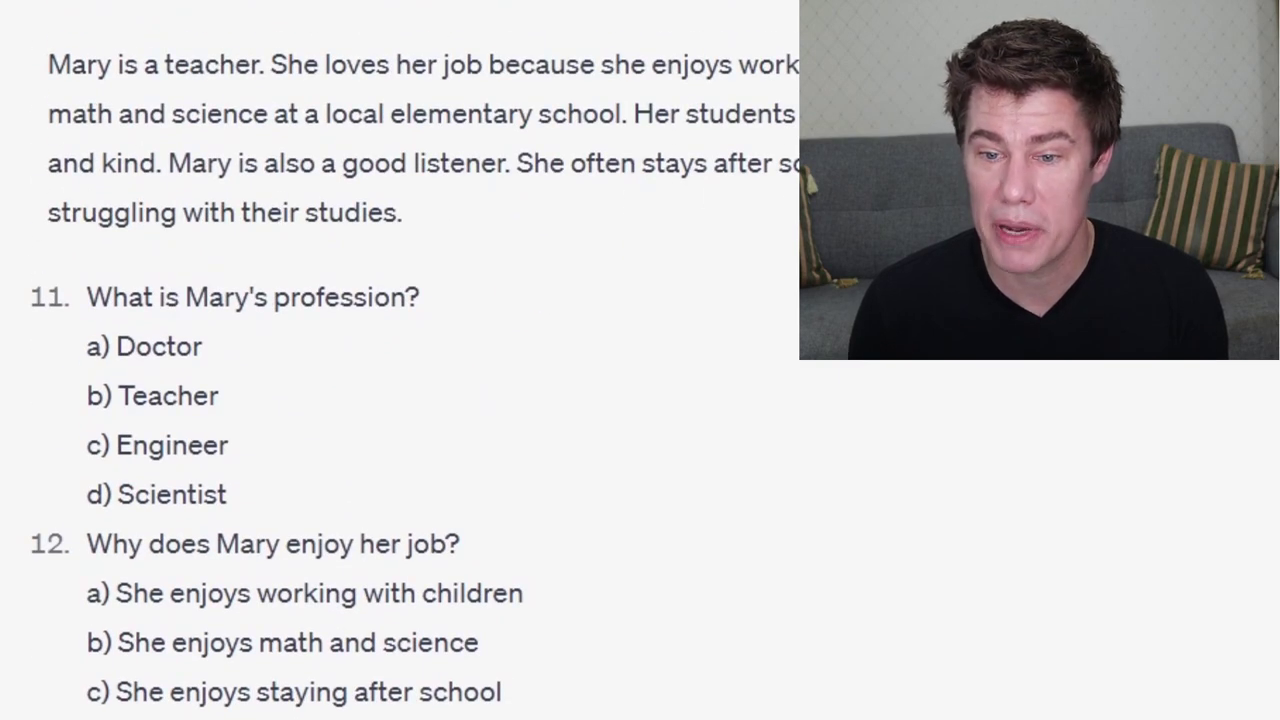
scroll(400, 400, "down", 7)
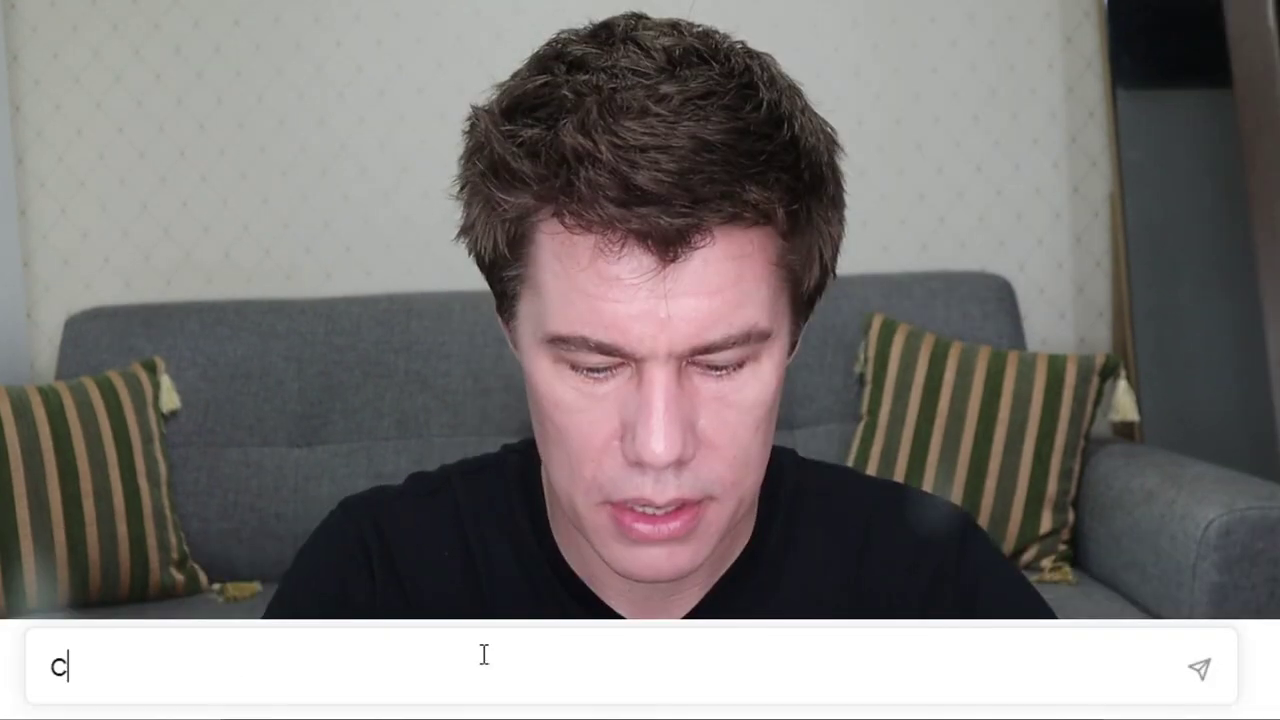
Request a past perfect tense question and send the answer 'Yes, I had.'.
type("an ")
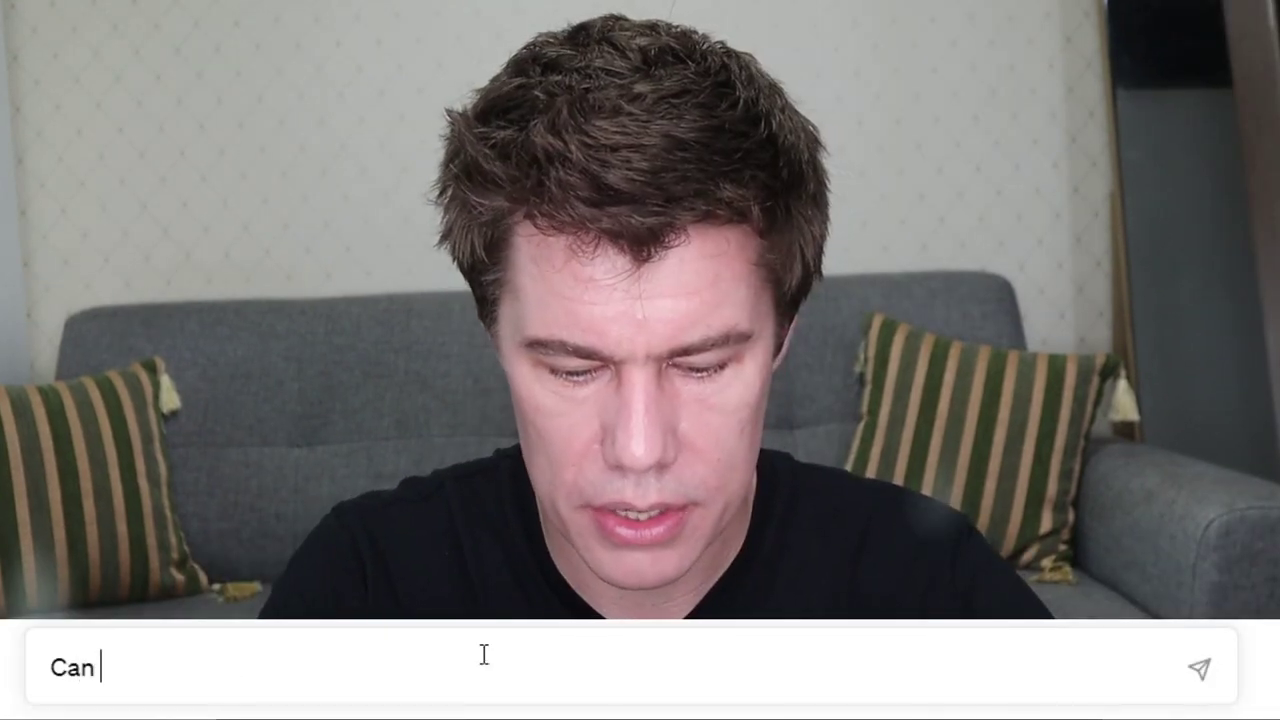
type("you give me a ")
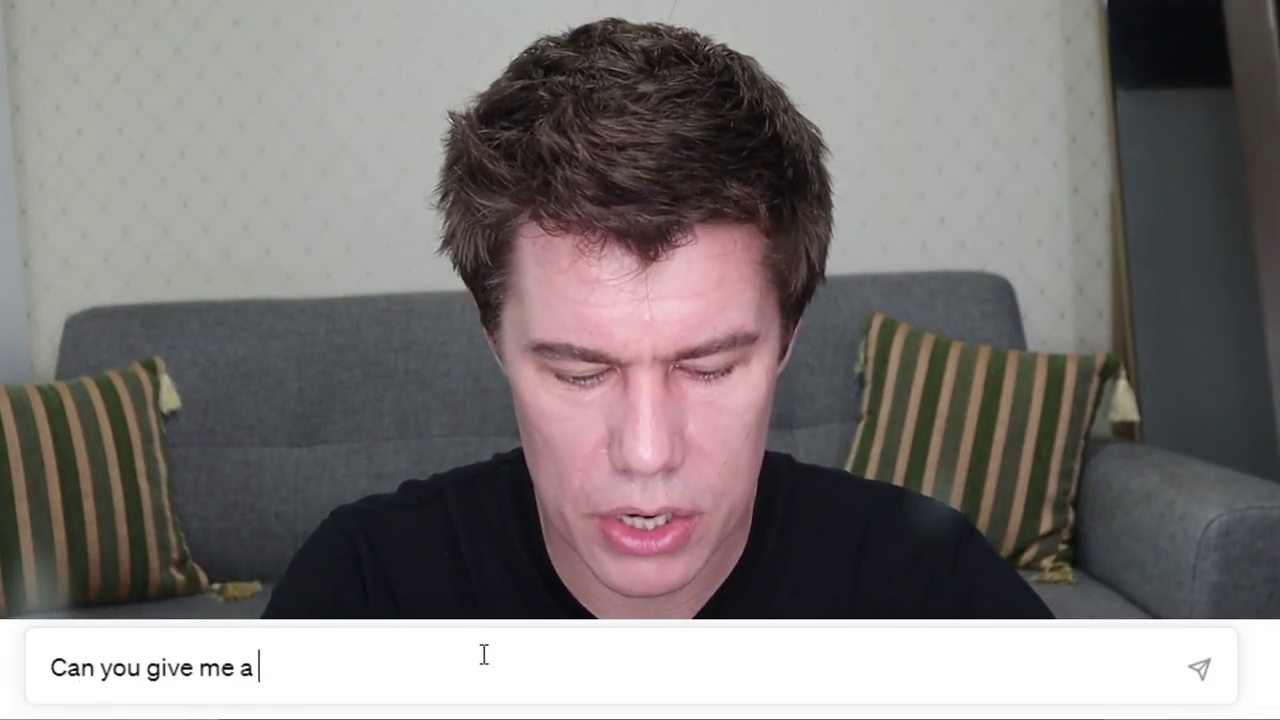
type("question b")
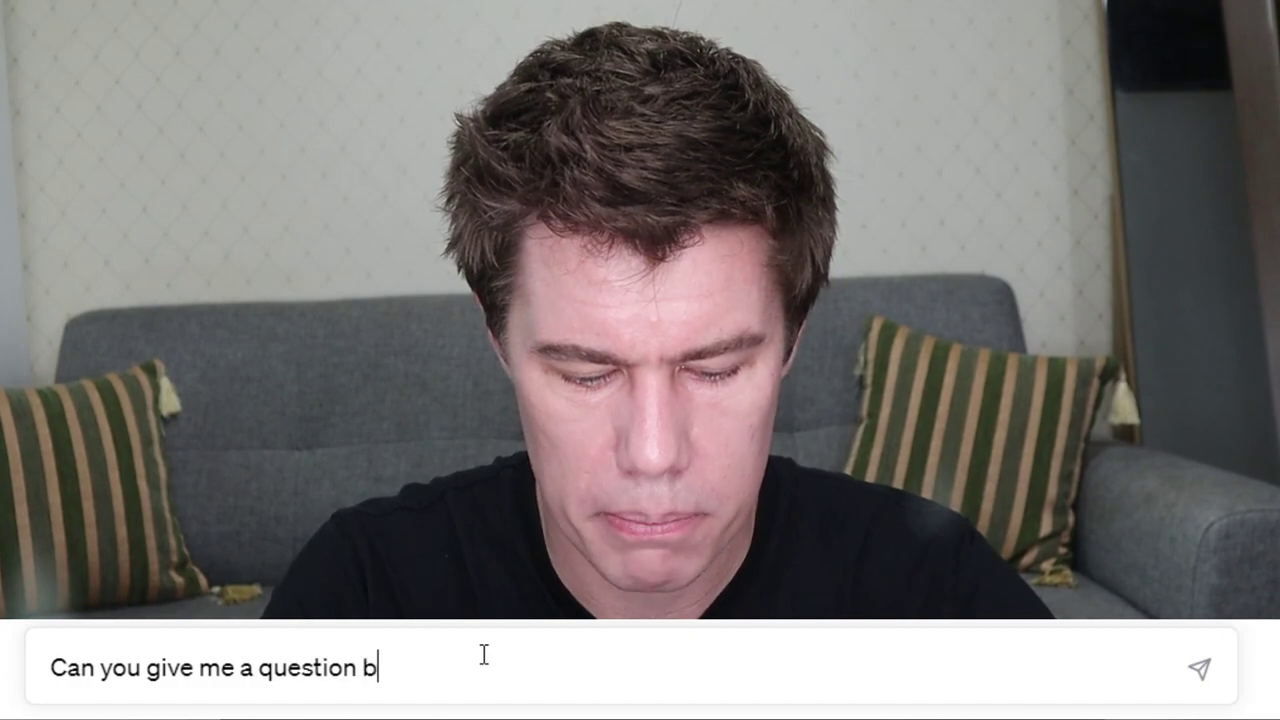
type("ased on the past perfec")
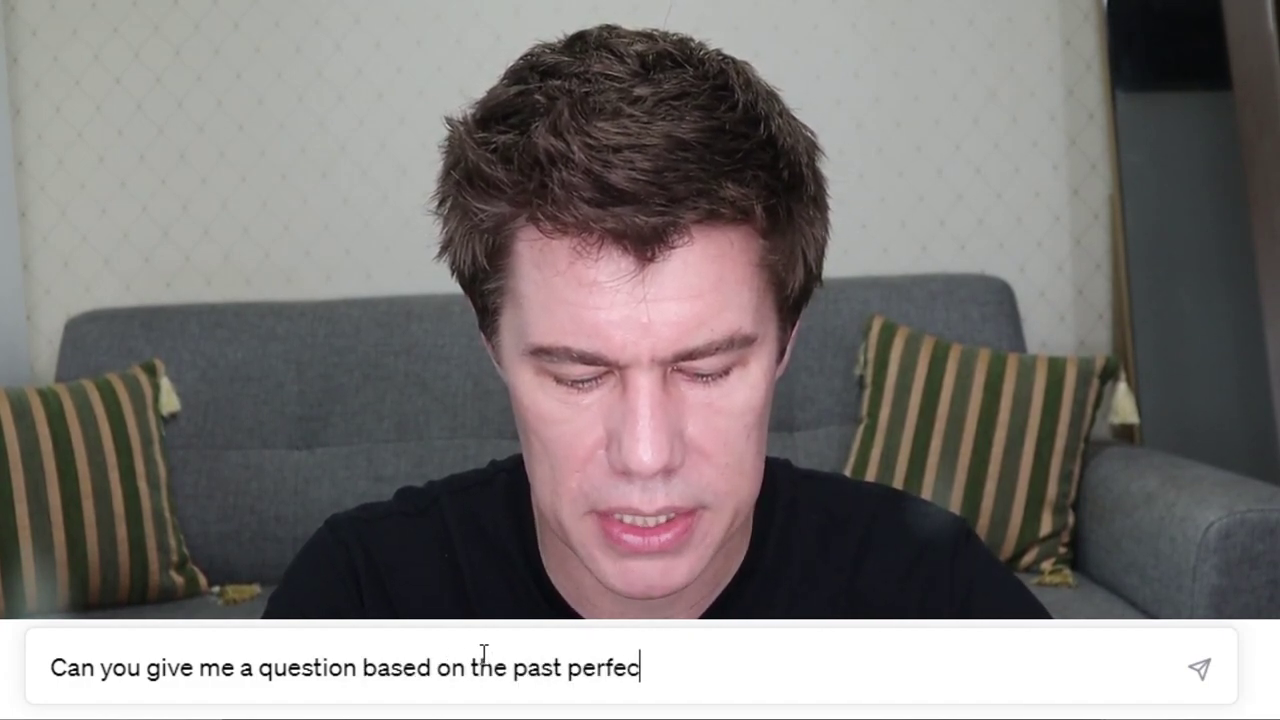
type("t tens")
key("Return")
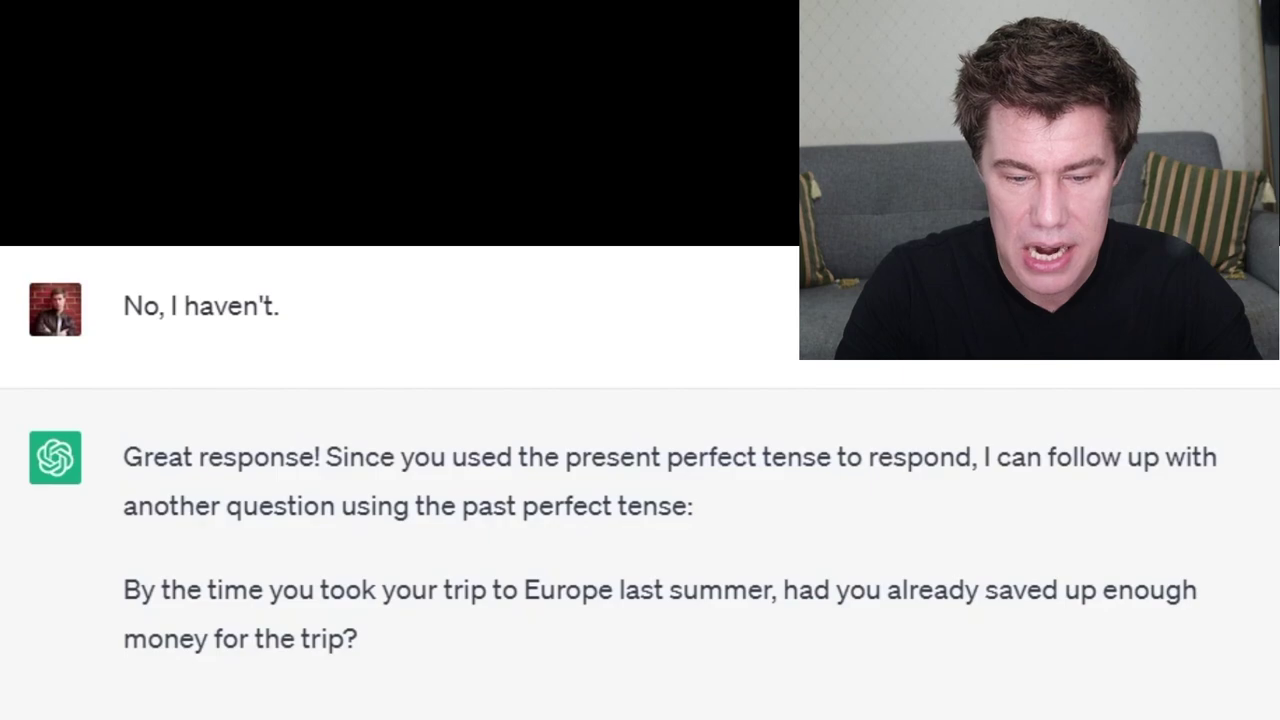
key("Return")
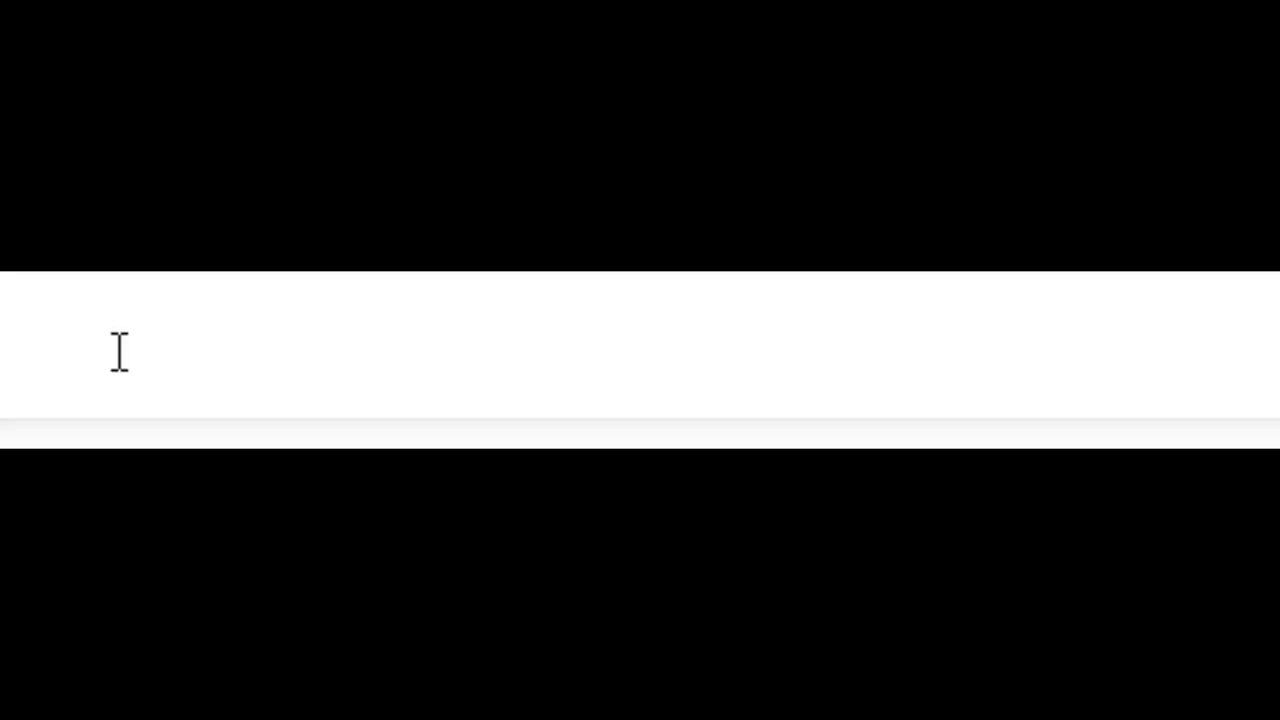
Ask ChatGPT to explain the present perfect tense in a basic way.
type("Can you ex")
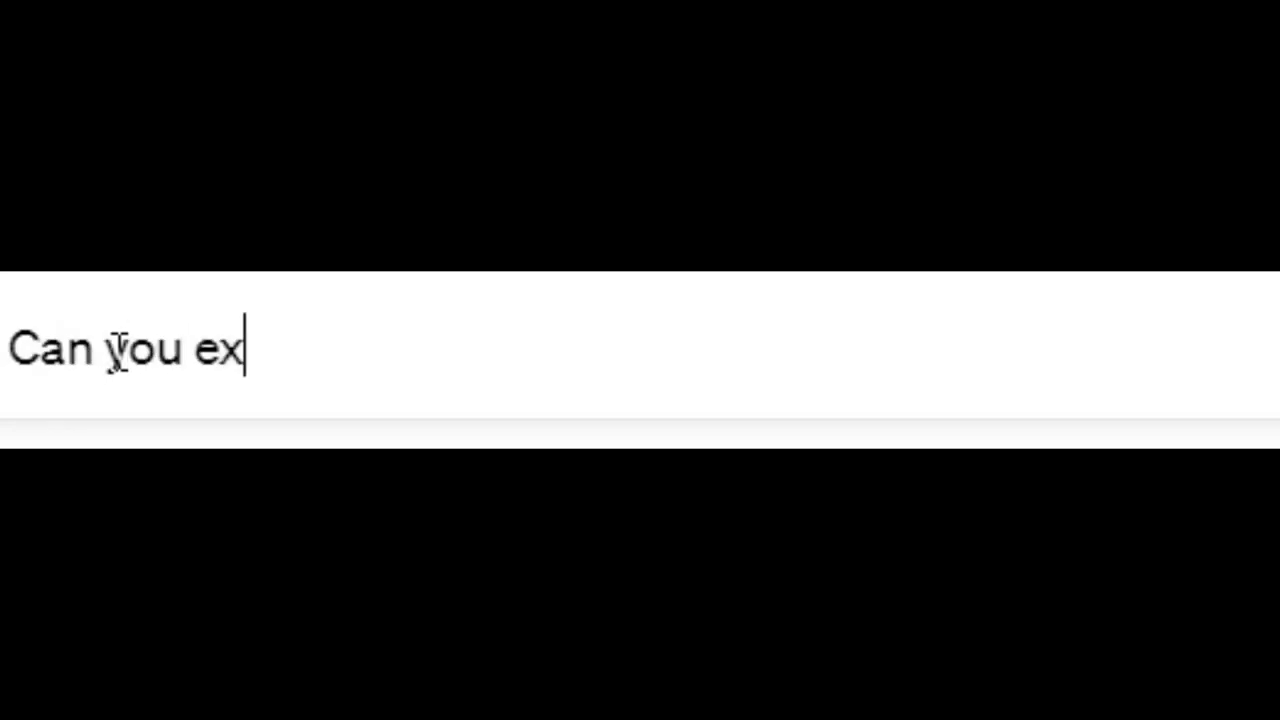
type("plain the pre")
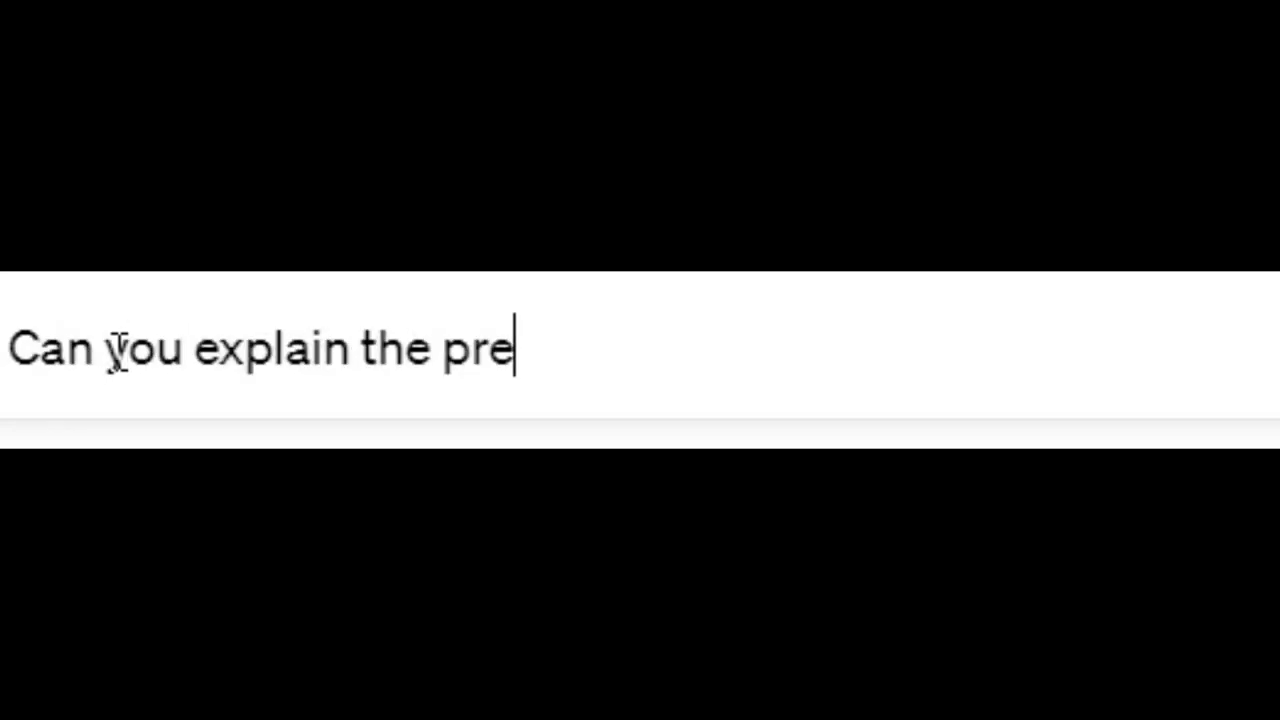
type("sent perfec")
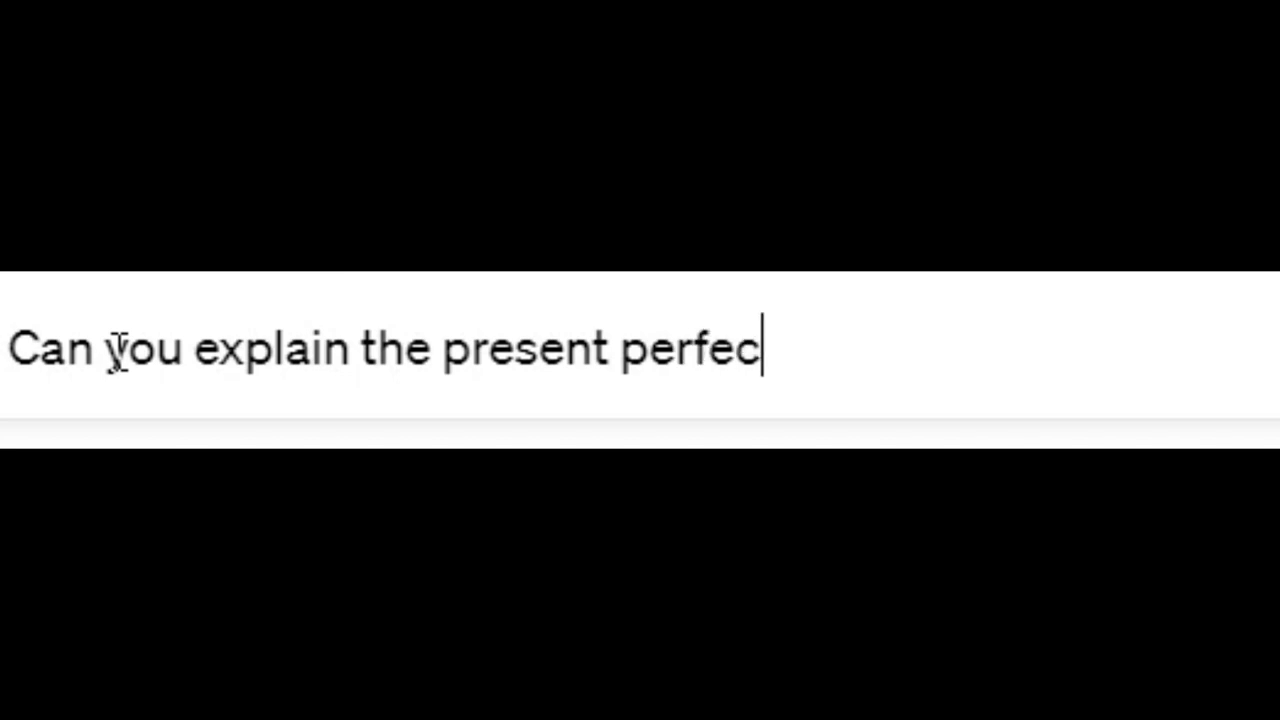
type("t tense in a b")
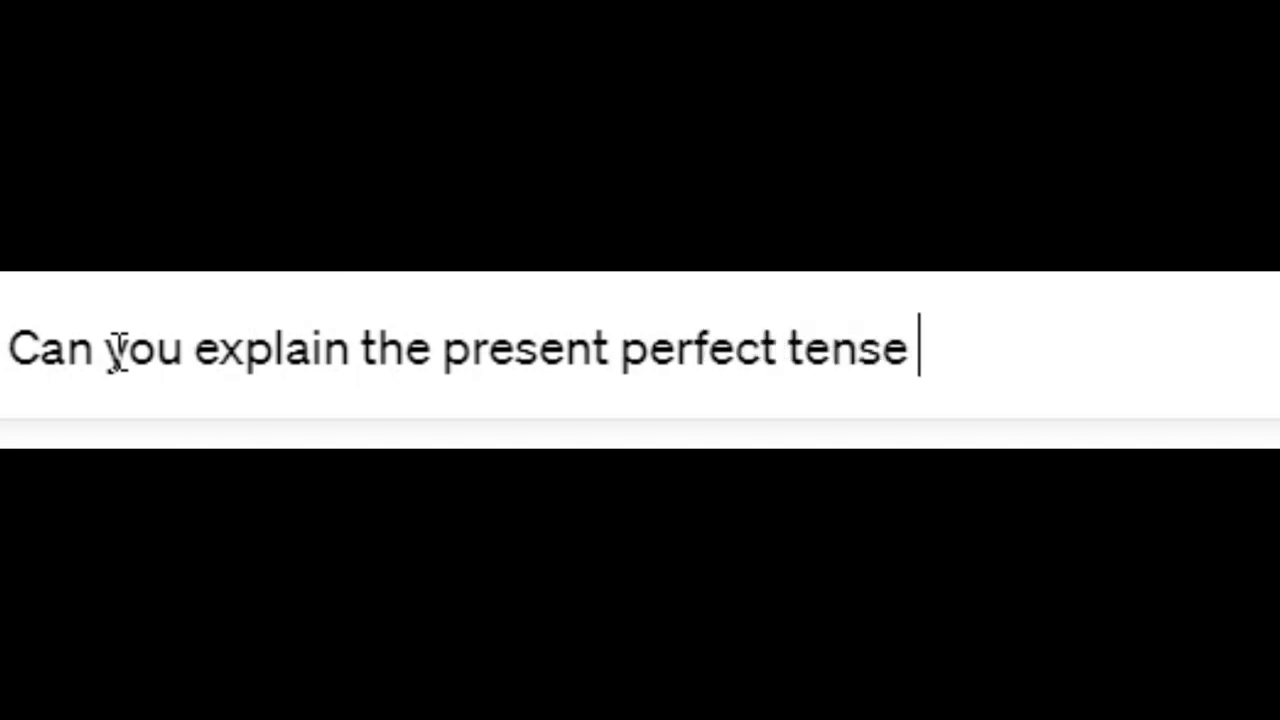
type("asic w")
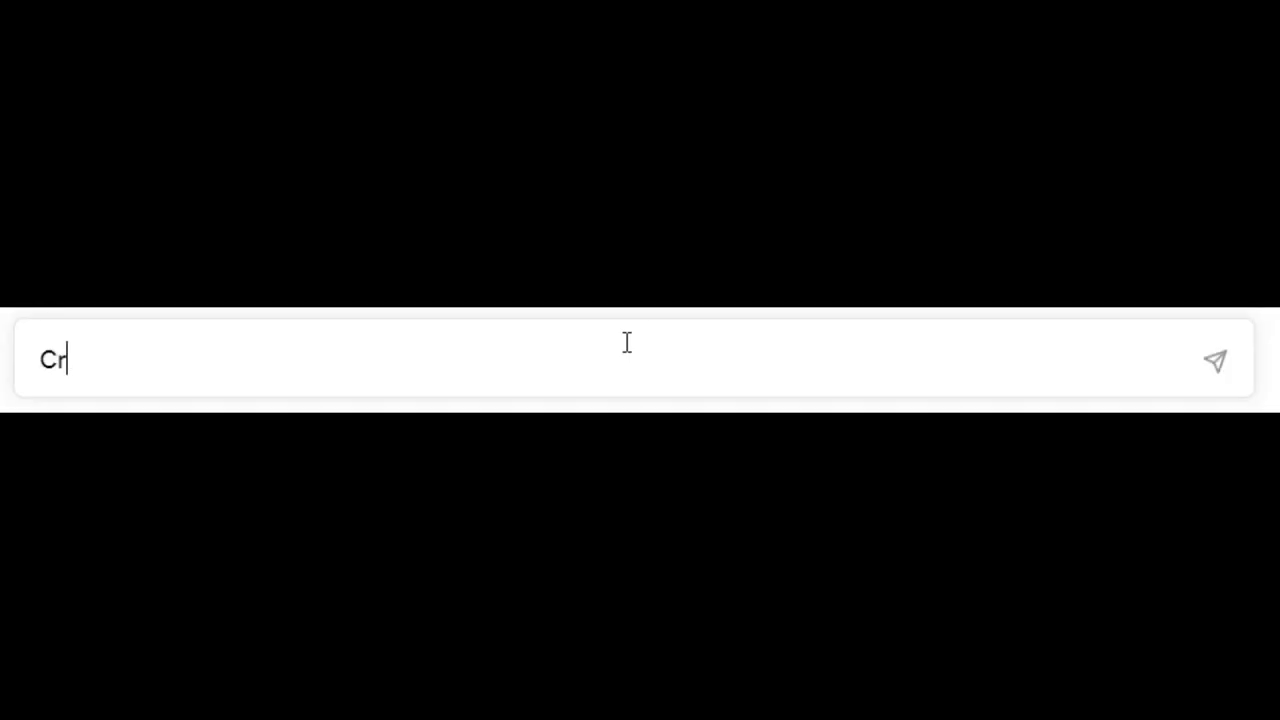
Write the prompt 'Create a Cloze test with the previous vocabulary'.
type("eate a Cloz")
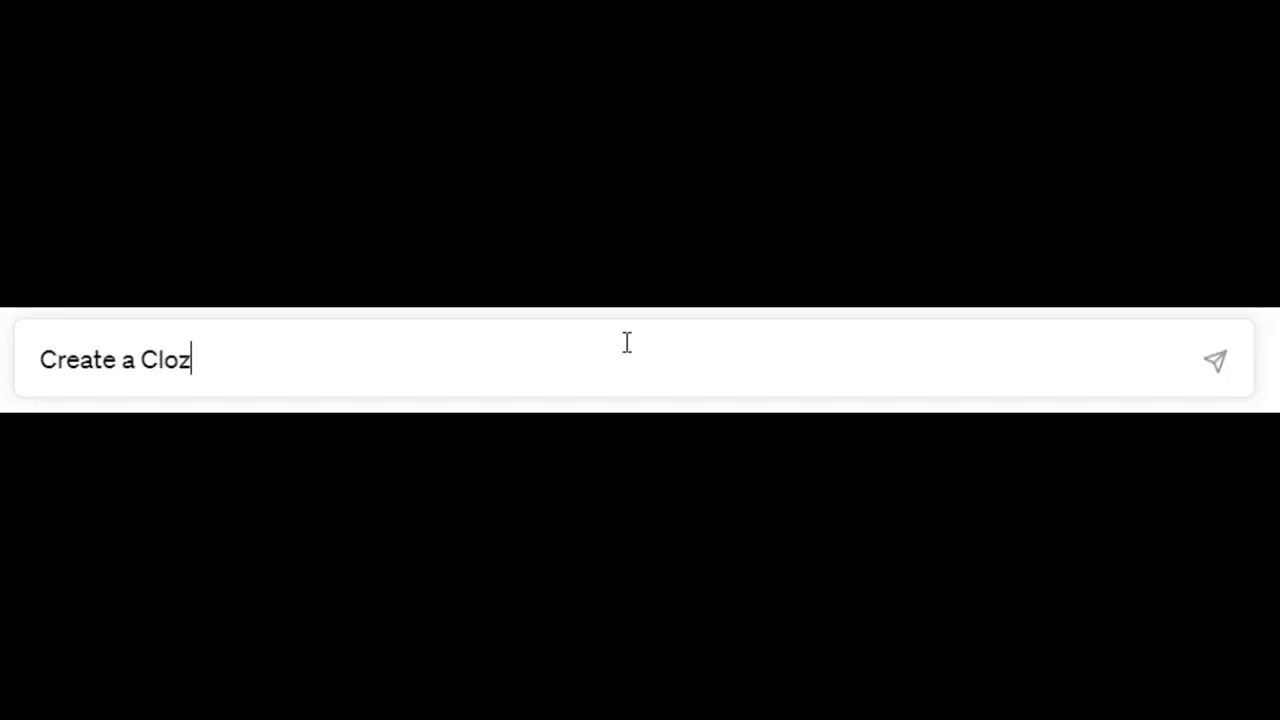
type("e test with")
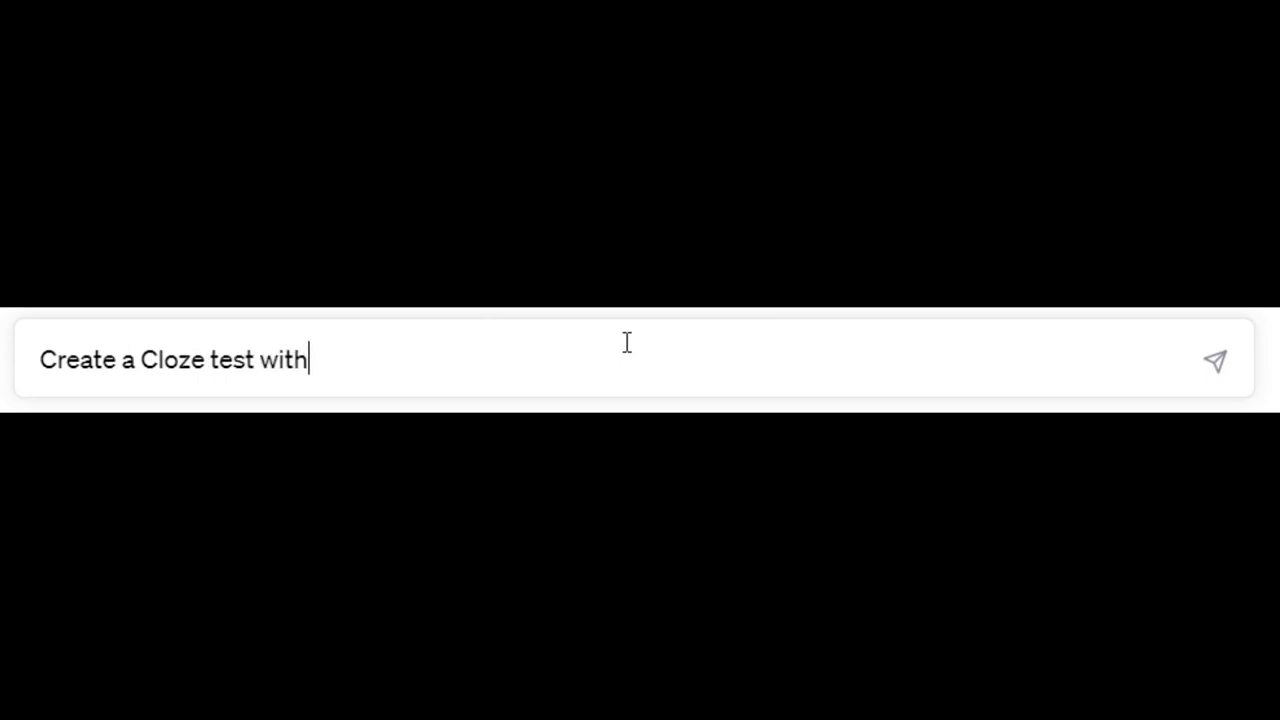
type(" the previous voca")
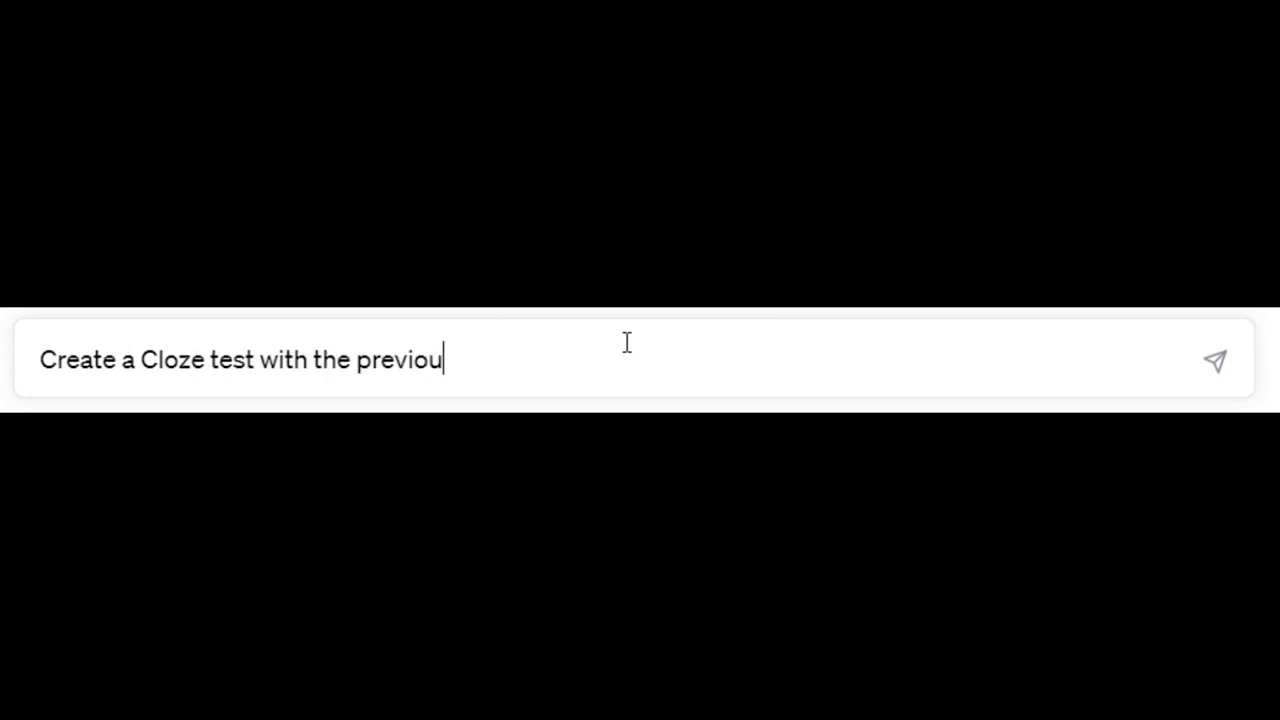
type("bulary")
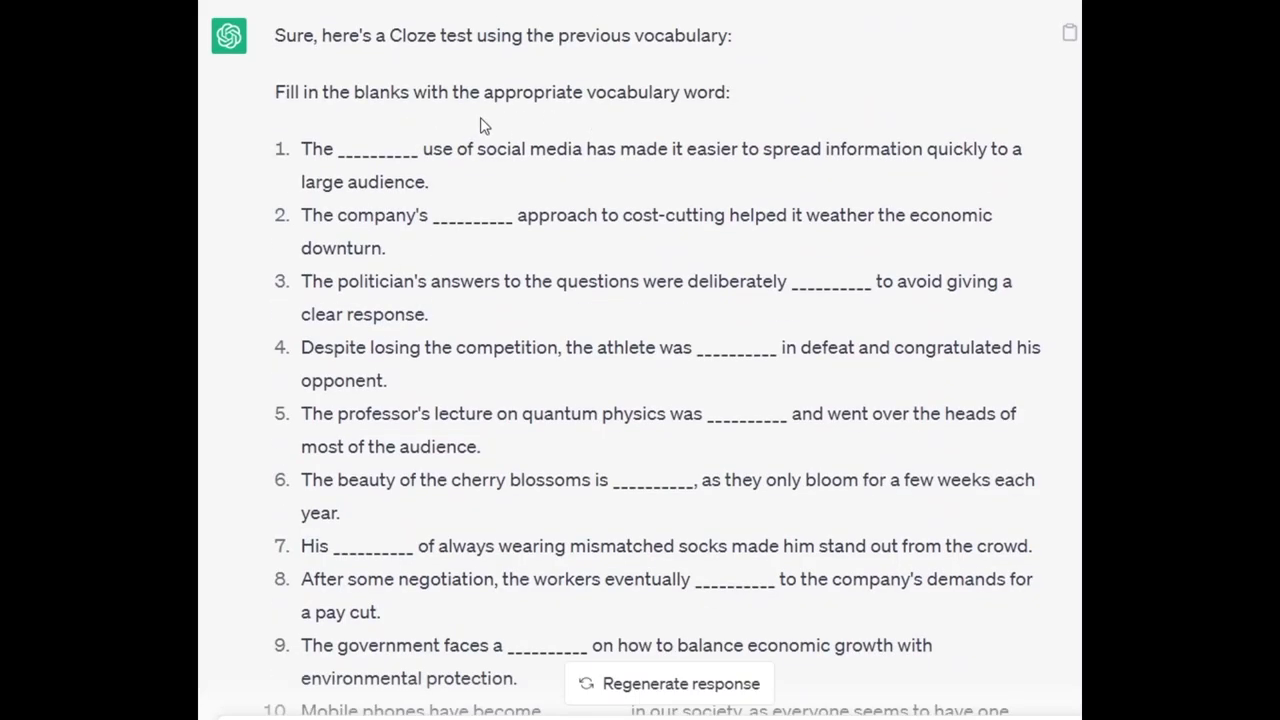
Scroll through the generated Cloze test and its answer key.
scroll(498, 195, "down", 6)
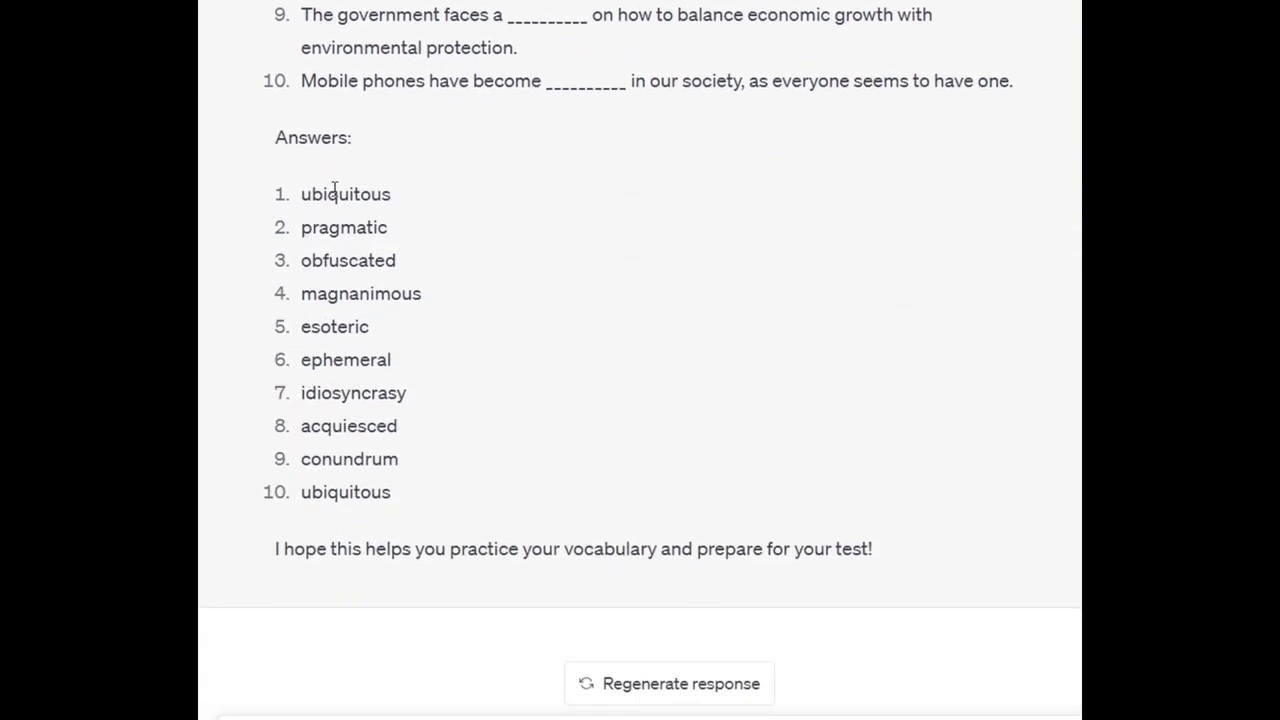
scroll(457, 329, "up", 6)
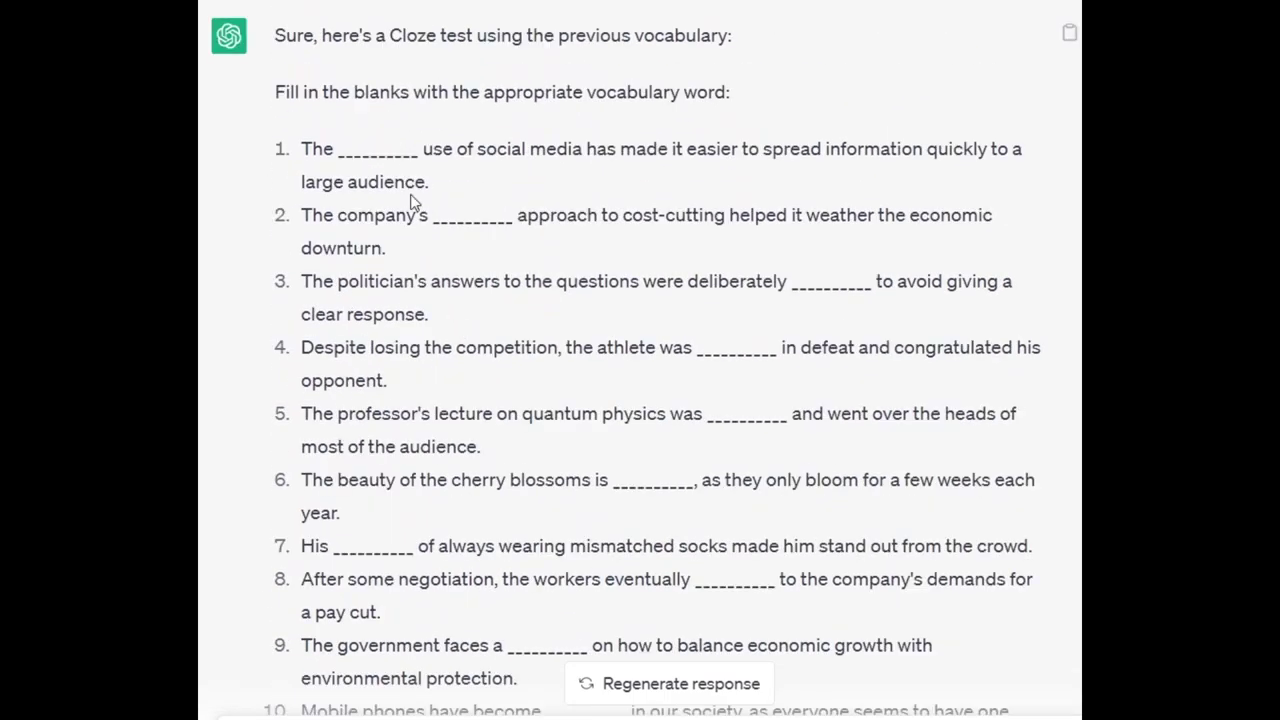
scroll(420, 215, "down", 6)
scroll(476, 226, "up", 3)
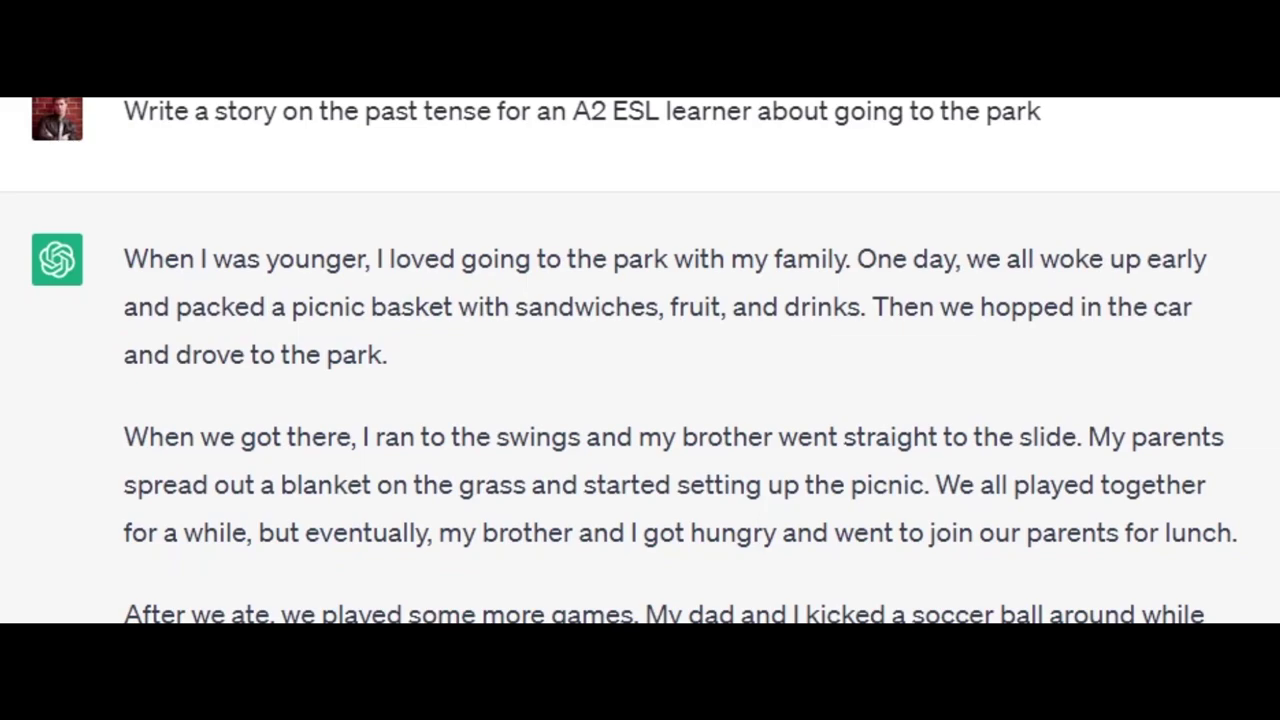
Scroll down to read the A2 past-tense park story.
scroll(640, 360, "down", 1)
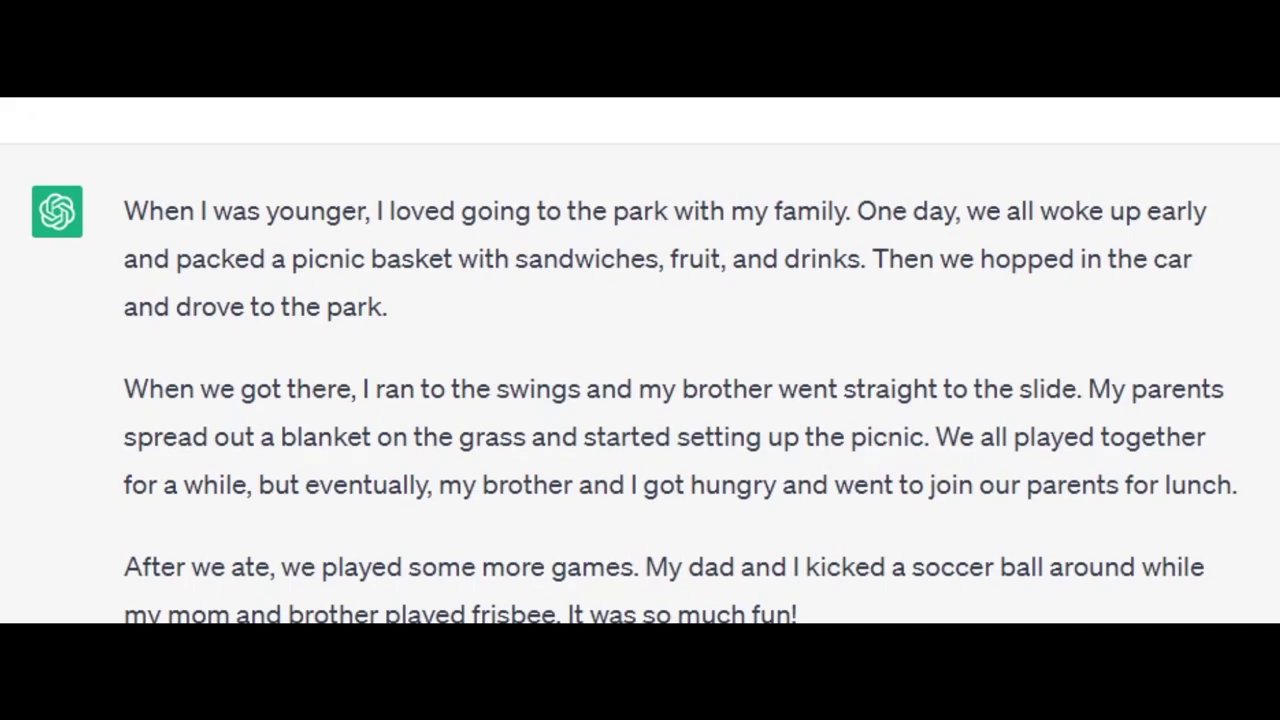
scroll(640, 360, "down", 1)
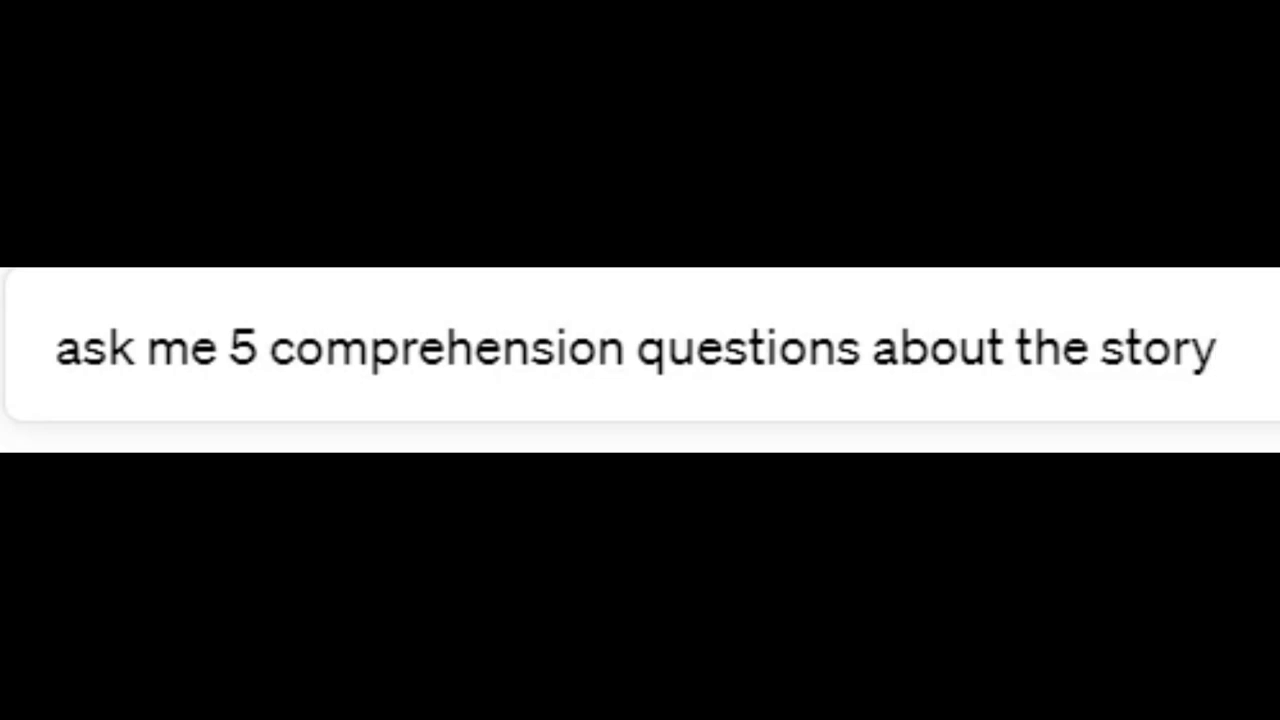
Submit the request for five comprehension questions about the park story.
key("Return")
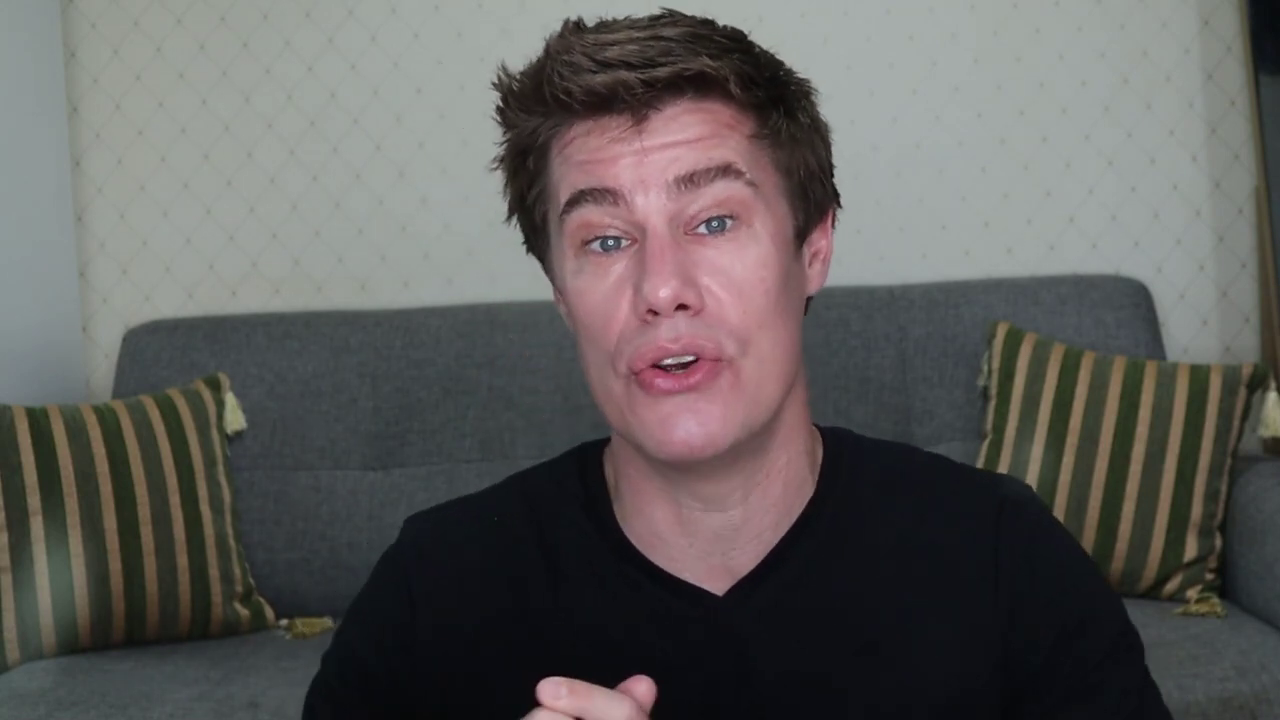
Type a new prompt asking for 5 grammar questions about the story.
type("Giv")
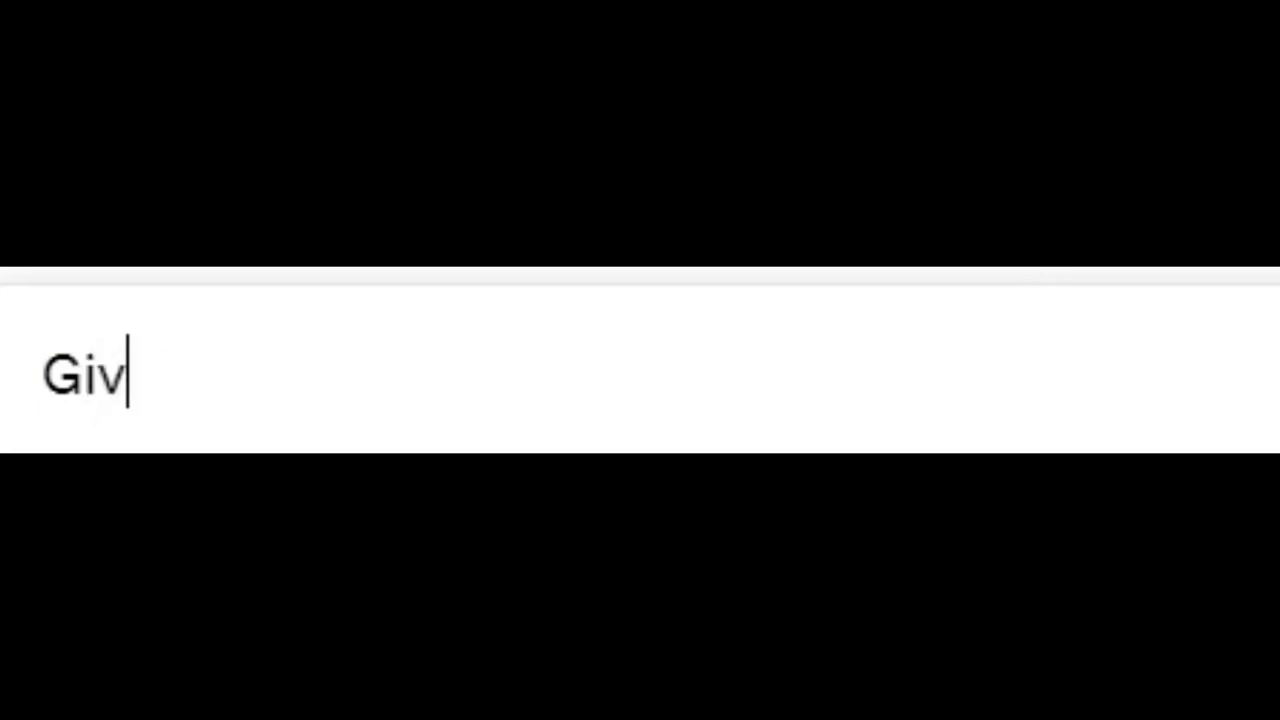
type("e me 5 gr")
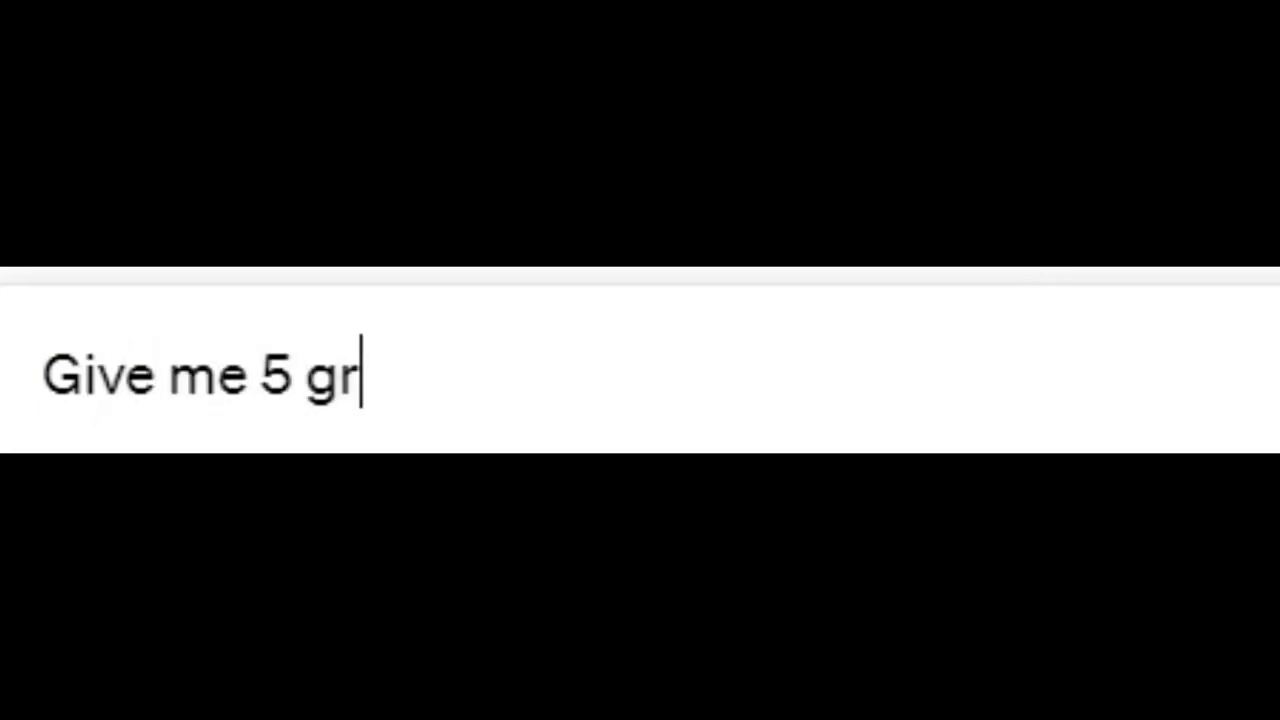
type("ammar questions a")
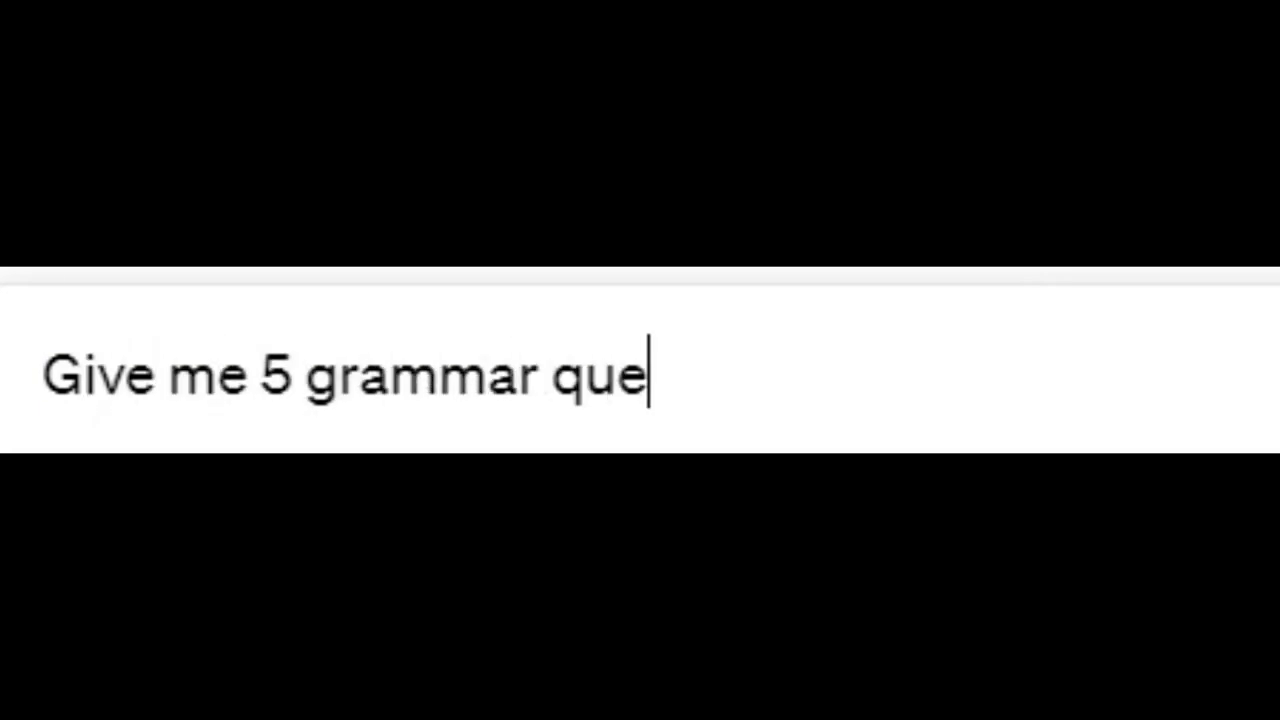
type("t the stor")
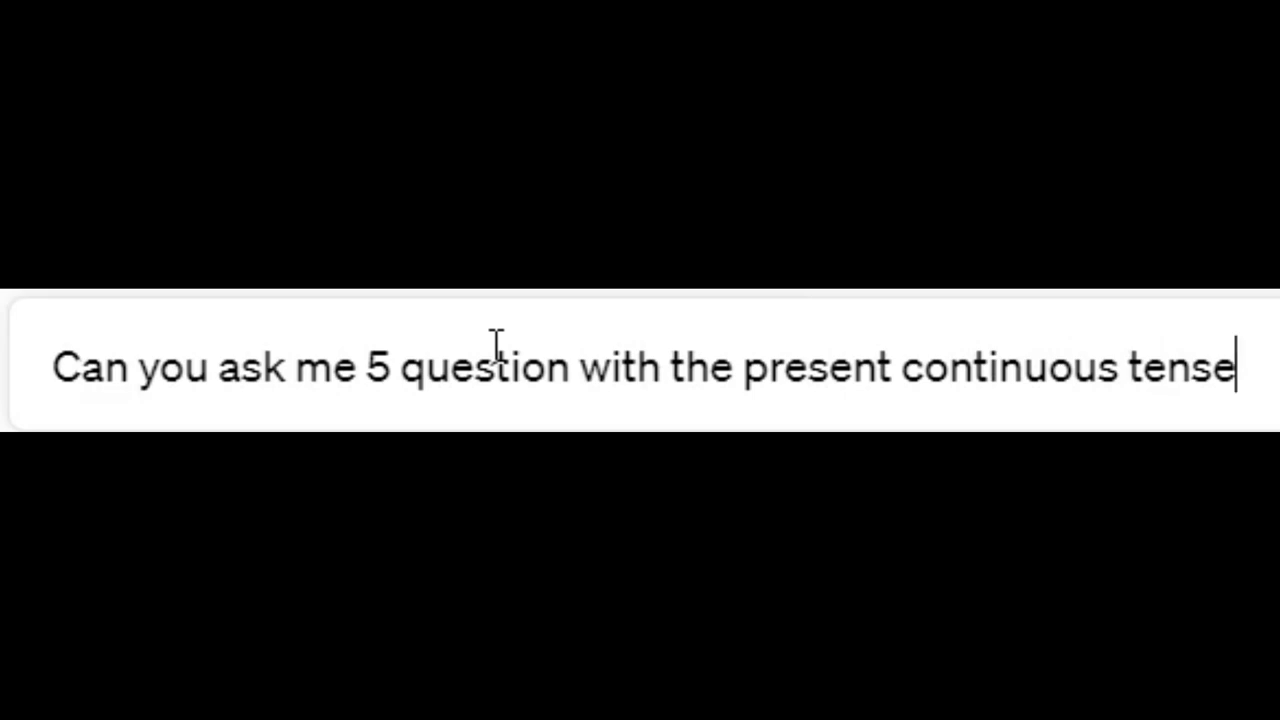
Move back through the draft prompt to begin editing it.
key("Left")
key("Left")
key("Left")
key("Left")
key("Left")
key("Left")
key("Left")
key("Left")
key("Left")
key("Left")
key("Left")
key("Left")
key("Left")
key("Left")
key("Left")
key("Left")
key("Left")
key("Left")
key("Left")
key("Left")
key("Left")
key("Left")
key("Left")
key("Left")
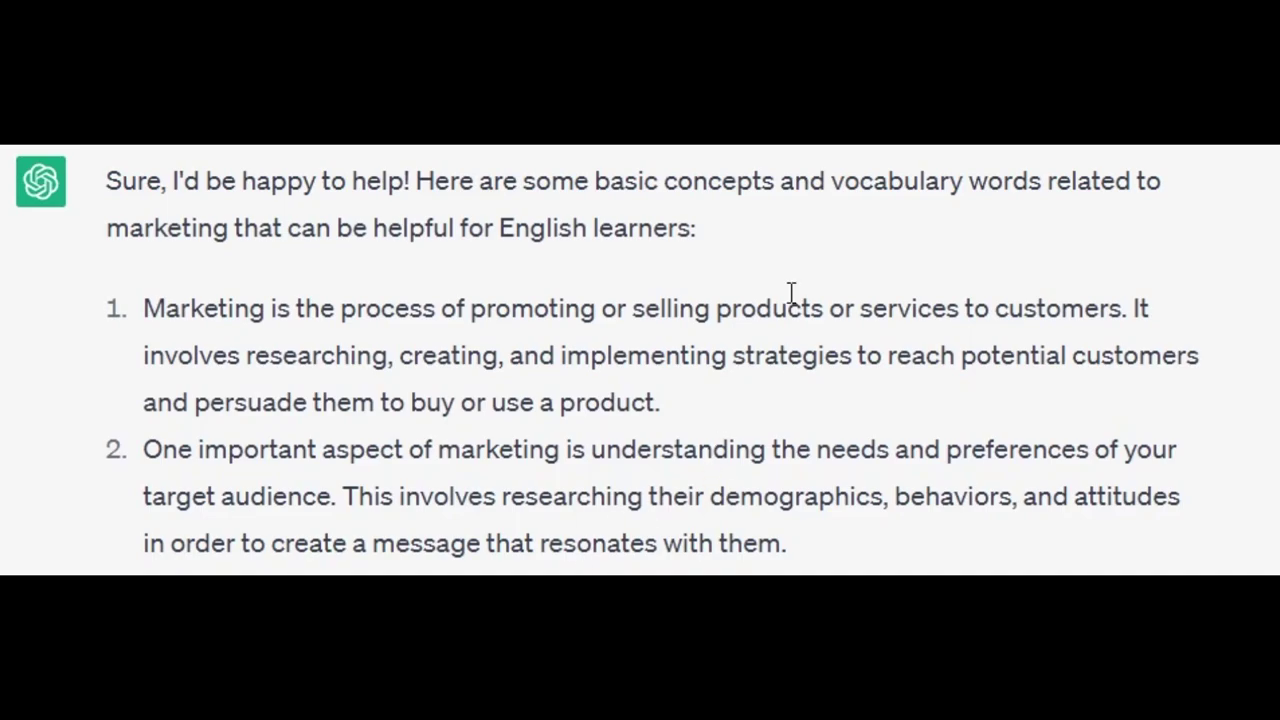
scroll(825, 300, "down", 1)
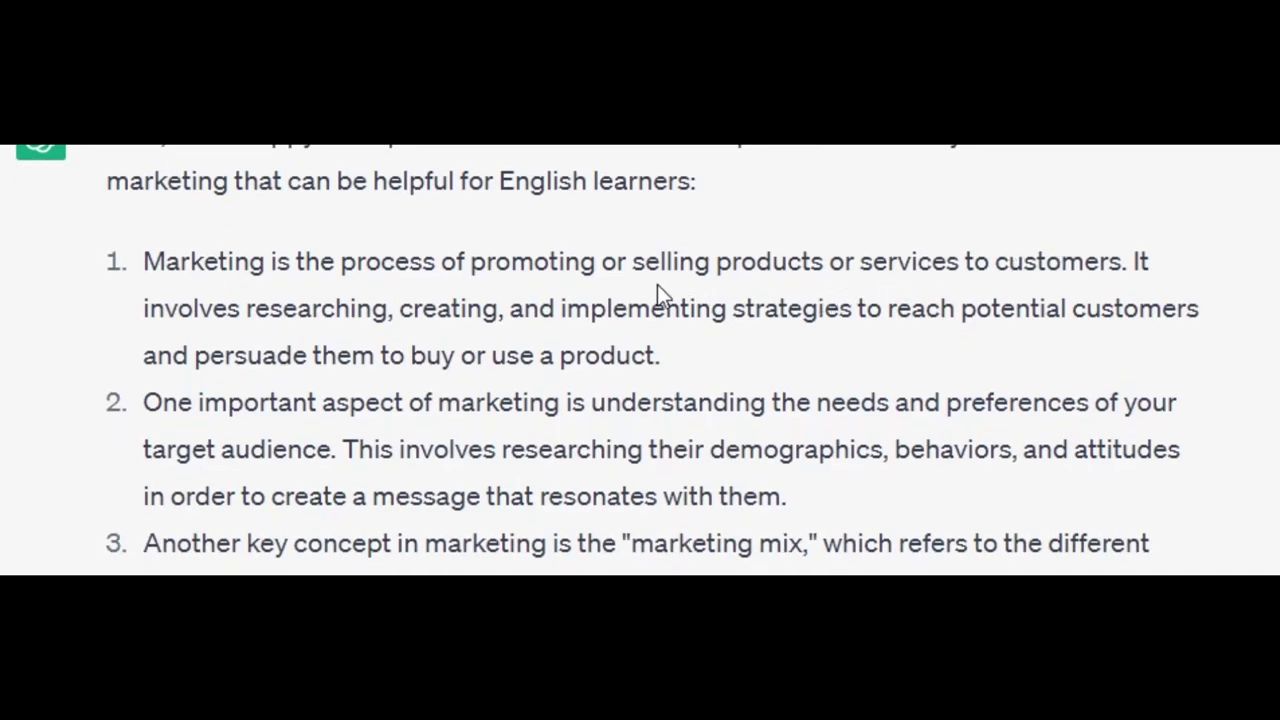
scroll(655, 289, "down", 1)
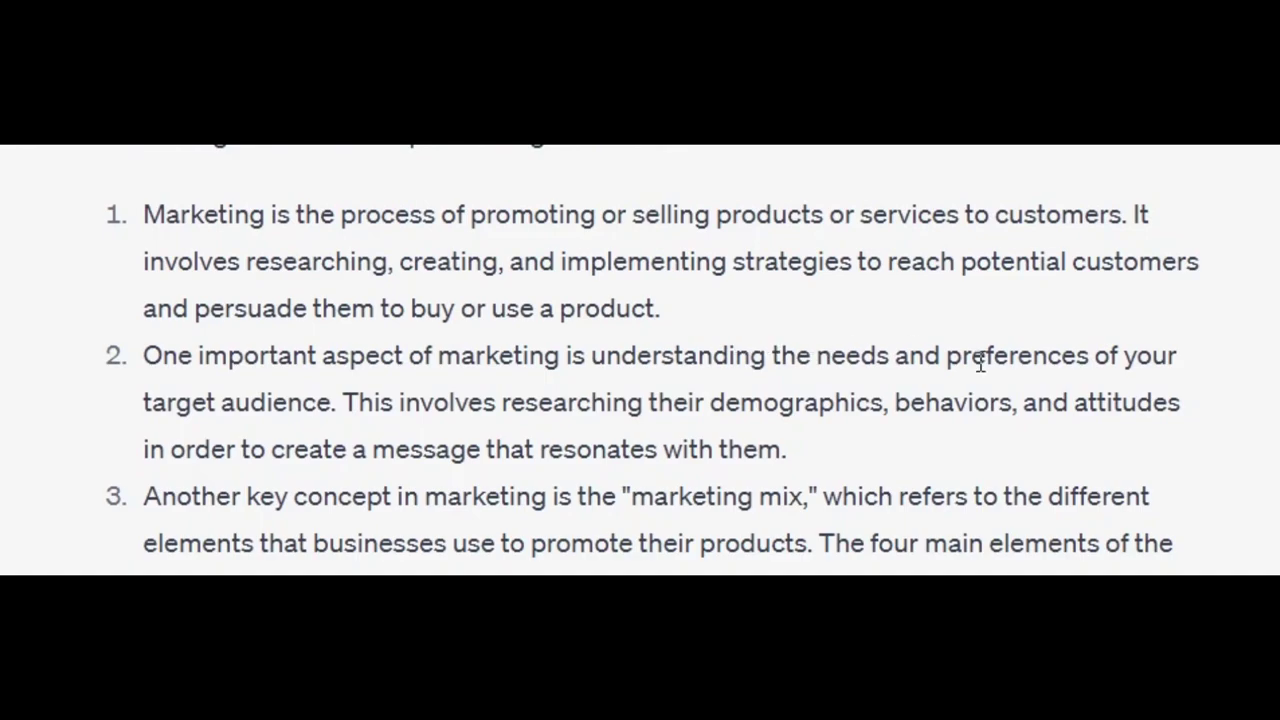
scroll(980, 365, "down", 1)
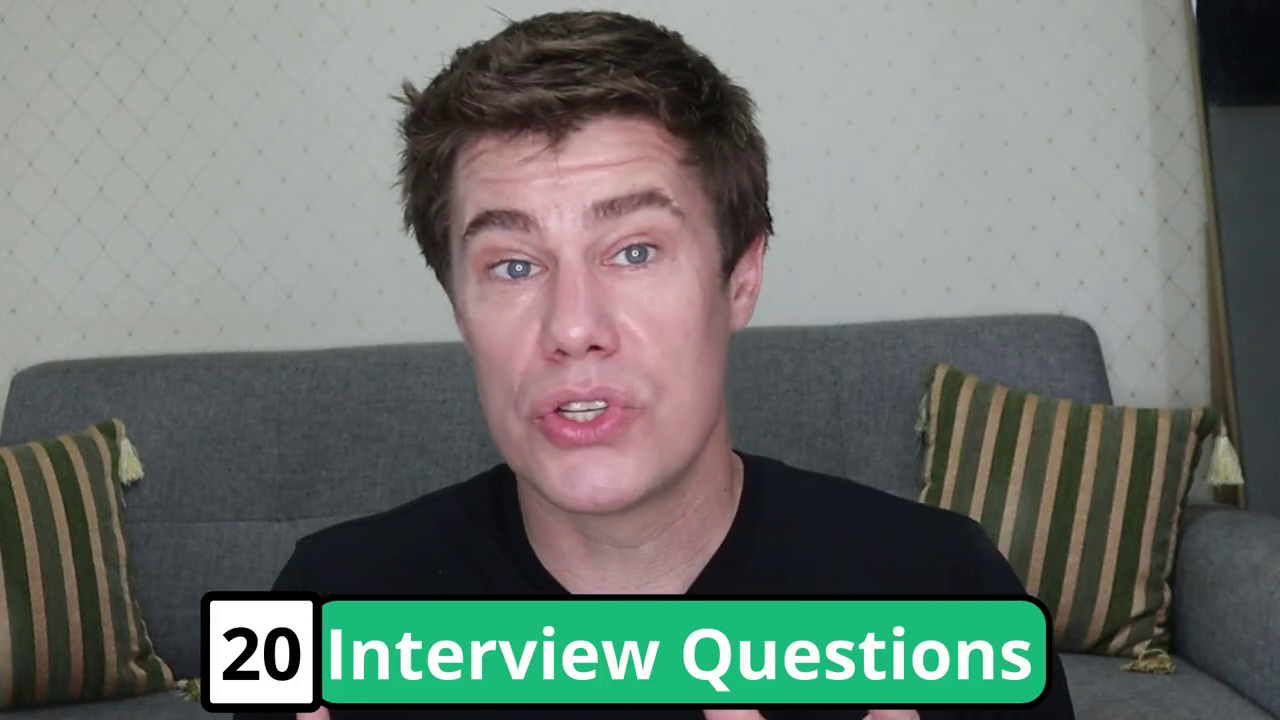